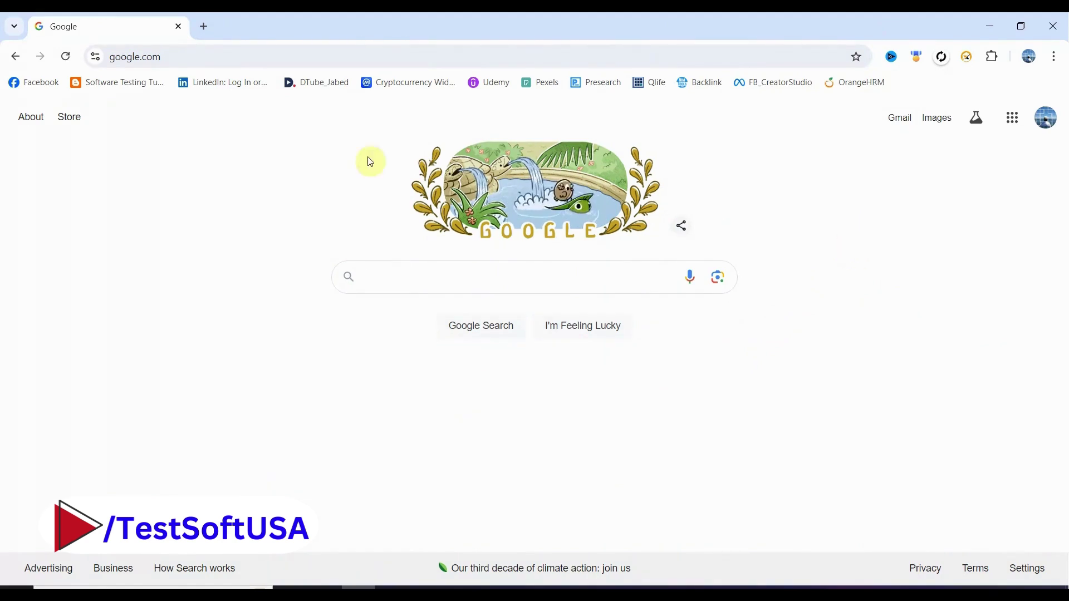
# Search Google for 'gemini' and open the 'Gemini - chat to supercharge your ideas' result
pyautogui.click(173, 56)
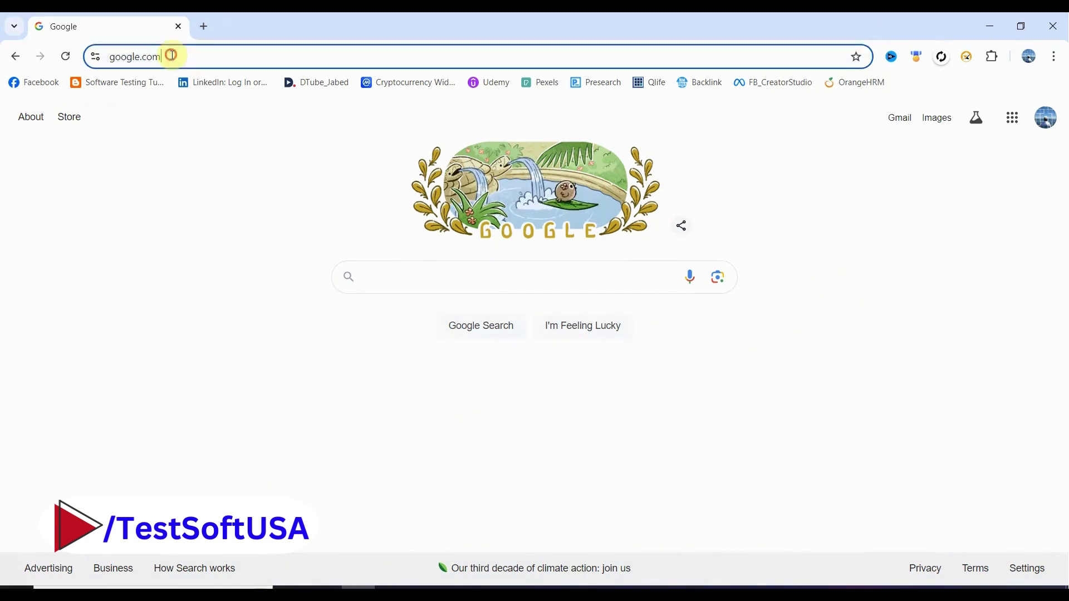
pyautogui.click(393, 281)
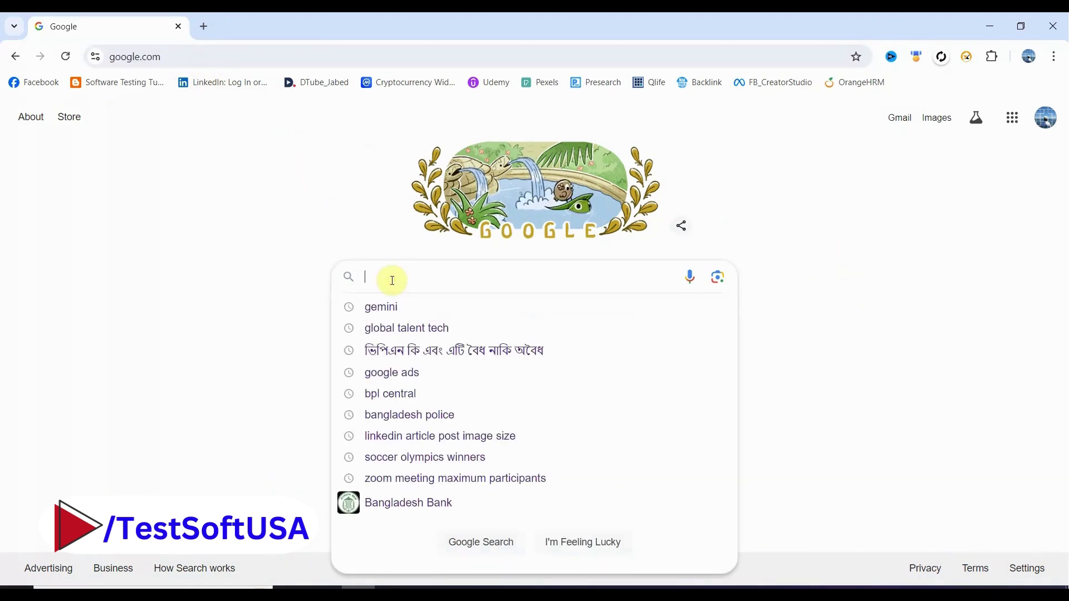
pyautogui.write('gemini')
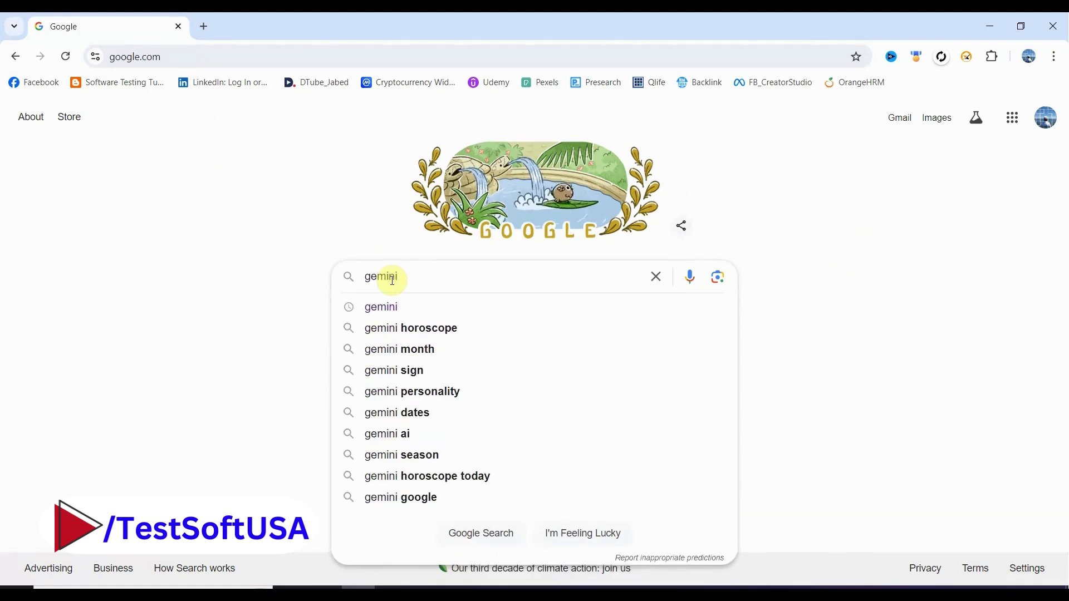
pyautogui.press('Return')
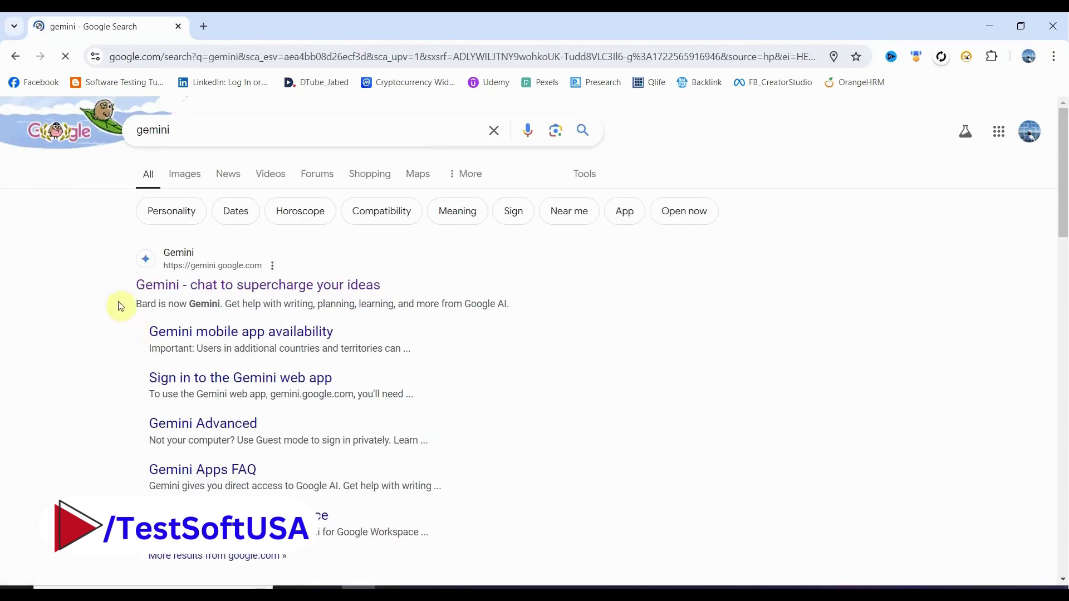
pyautogui.click(303, 291)
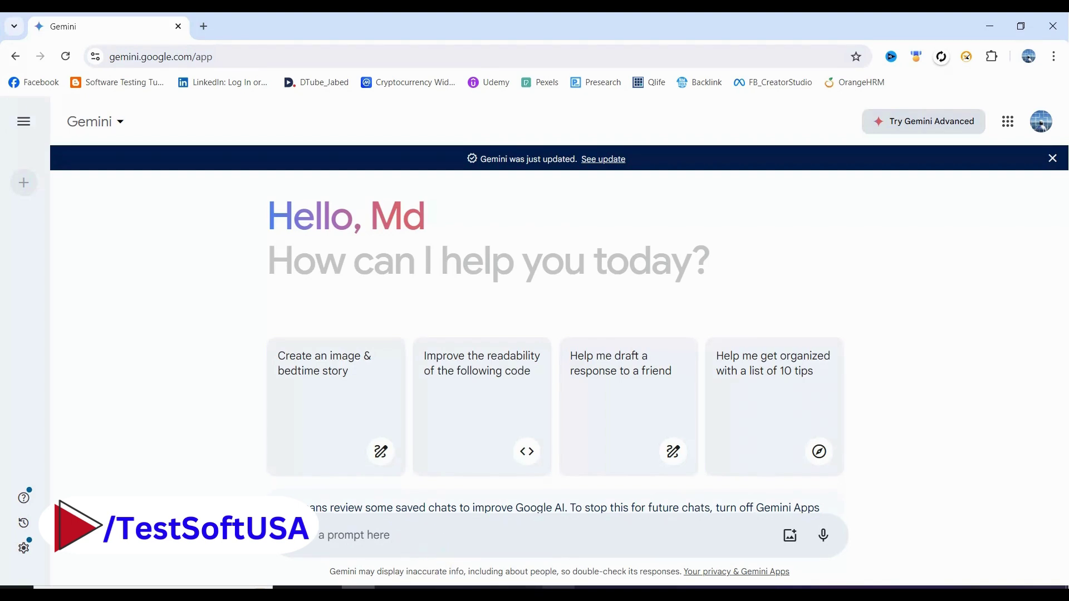
# Bring the Word document 'What is Bing Copilot.docx' with the WebTour prompt to the front
pyautogui.click(525, 588)
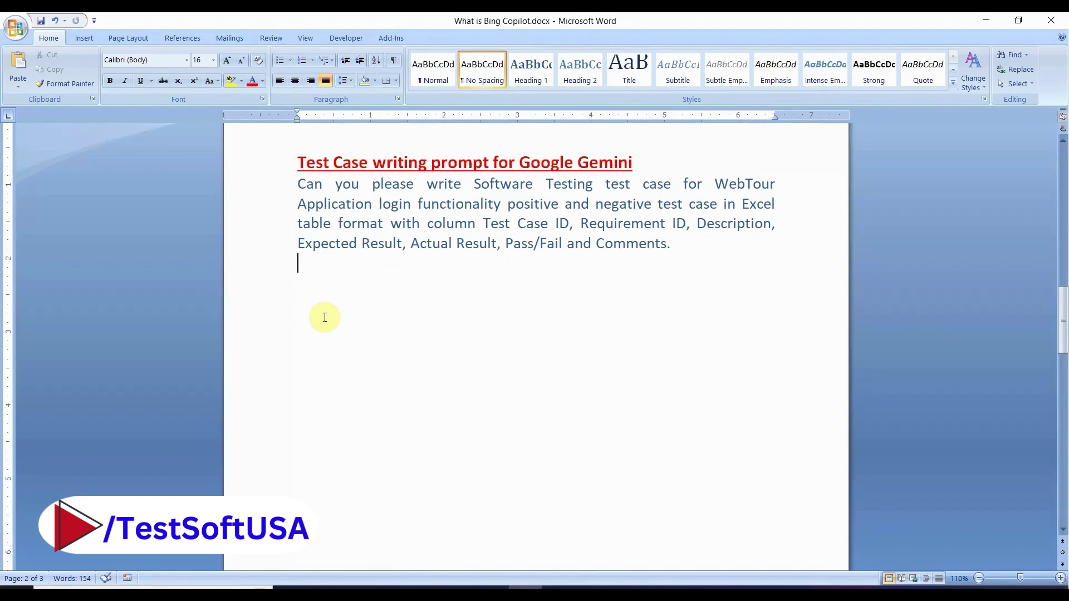
# Copy the WebTour login test case prompt paragraph from the Word document
pyautogui.moveTo(674, 245); pyautogui.dragTo(303, 189)
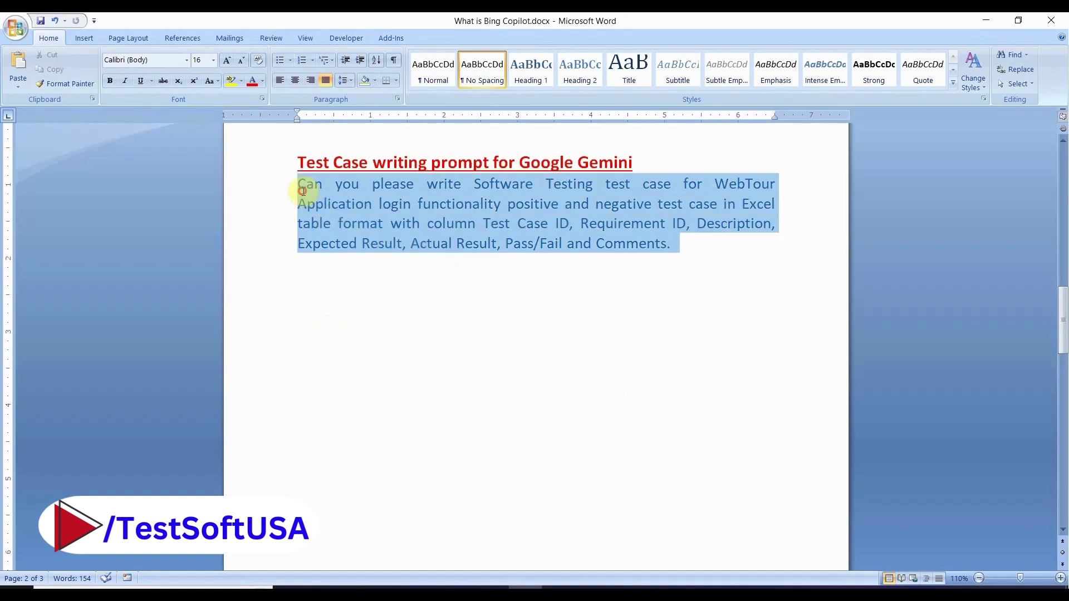
pyautogui.rightClick(363, 222)
pyautogui.click(294, 236)
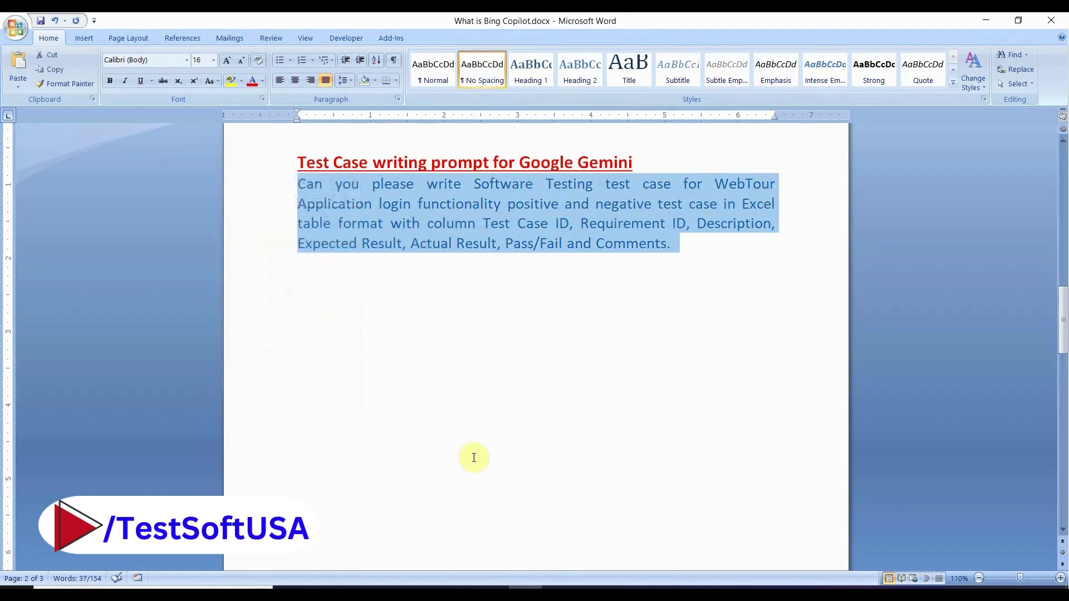
# Paste the WebTour login test case prompt into Gemini's prompt box and submit it
pyautogui.click(370, 588)
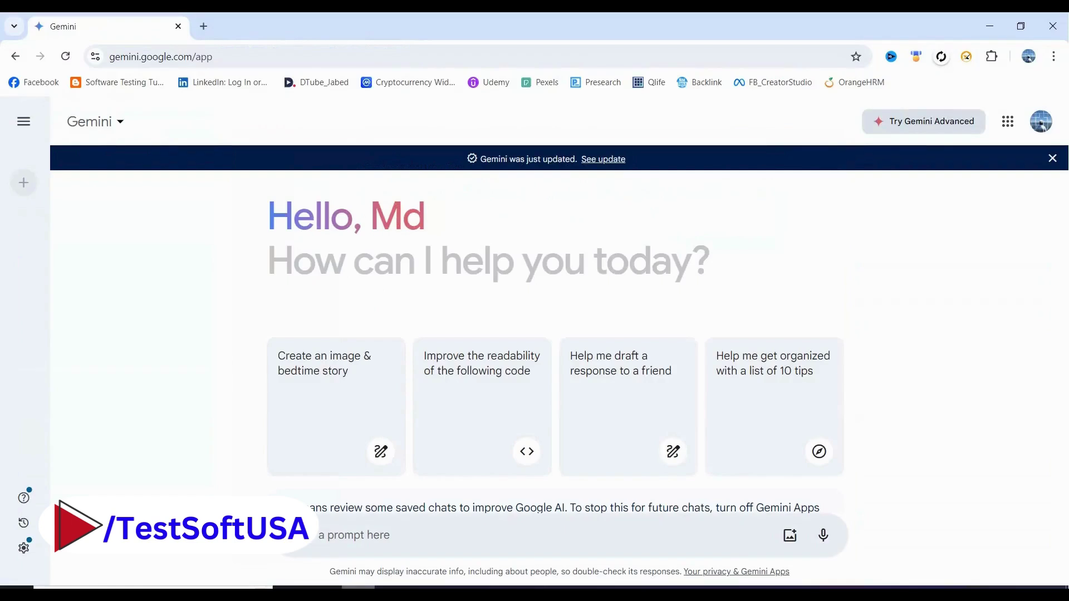
pyautogui.click(358, 536)
pyautogui.hotkey('ctrl', 'v')
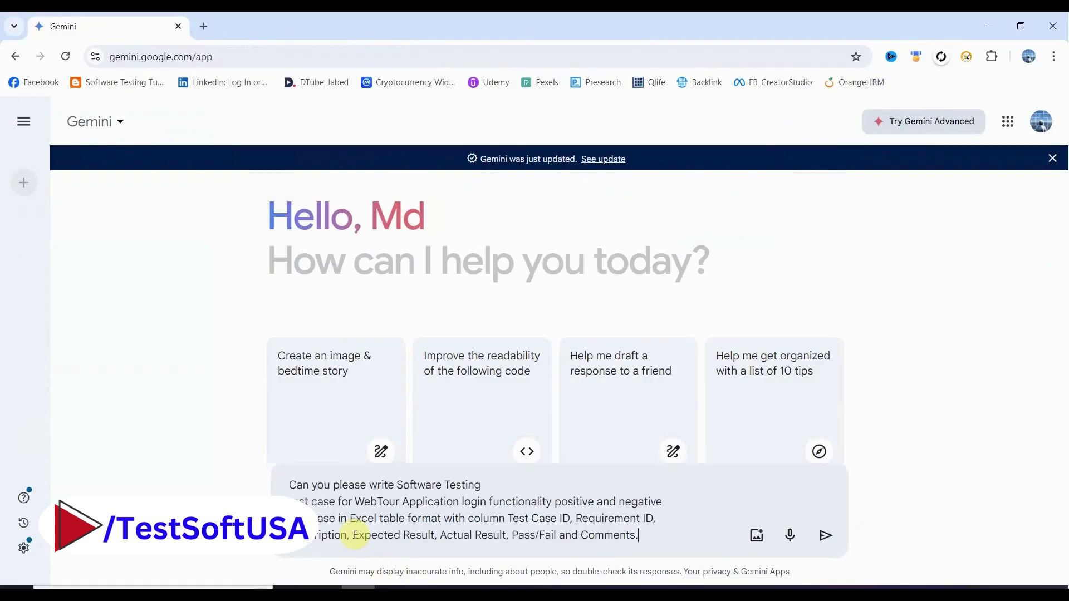
pyautogui.click(830, 539)
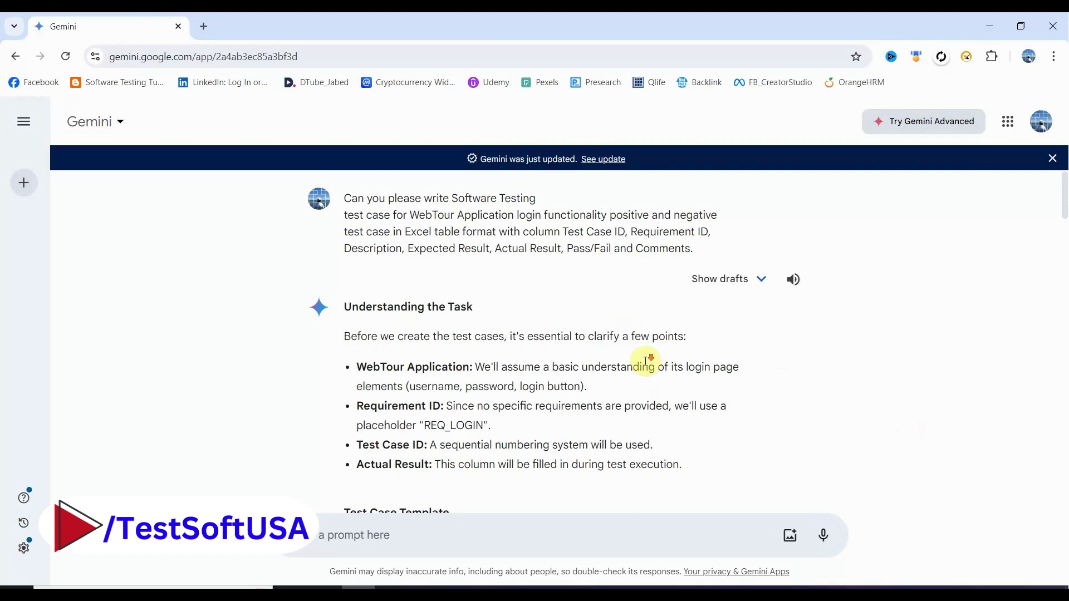
# Scroll through Gemini's test case tables and slide the table right to reveal Export to Sheets
pyautogui.scroll(-3, 646, 362)
pyautogui.scroll(-3, 511, 351)
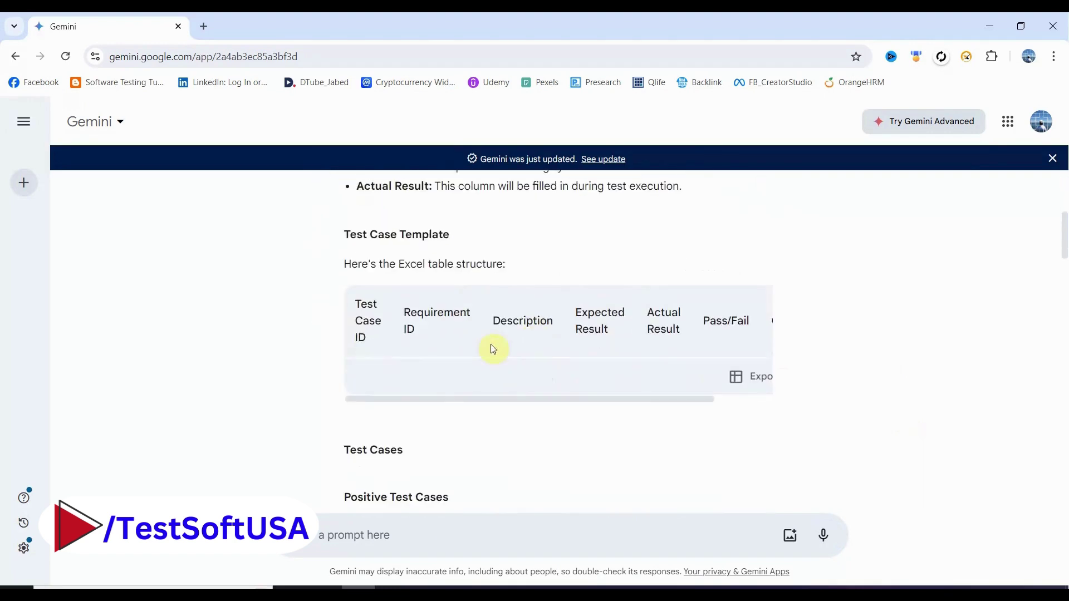
pyautogui.scroll(-4, 751, 379)
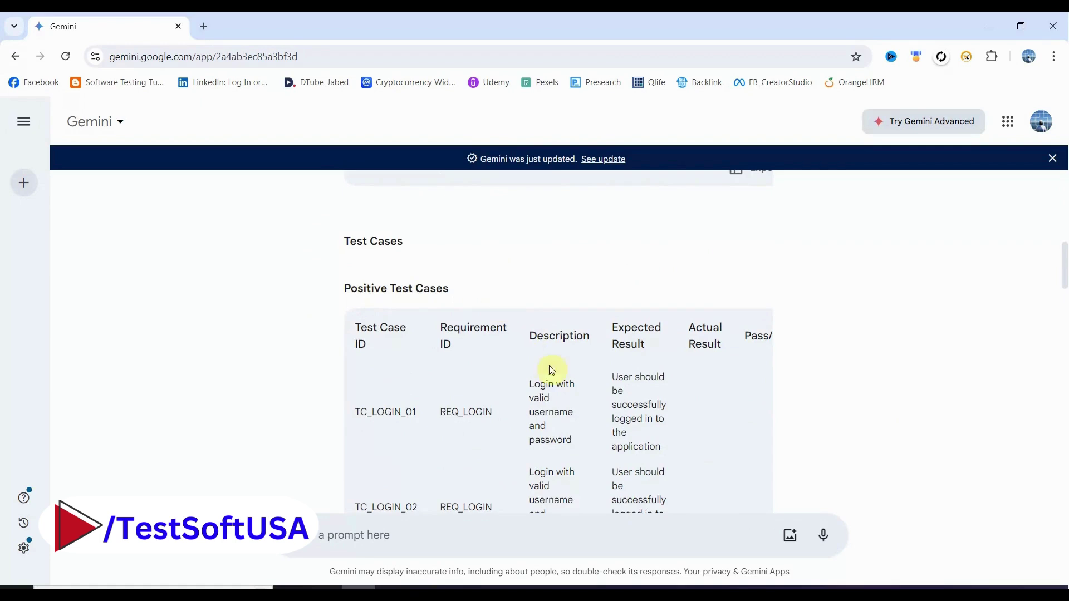
pyautogui.scroll(-1, 550, 386)
pyautogui.scroll(-10, 550, 386)
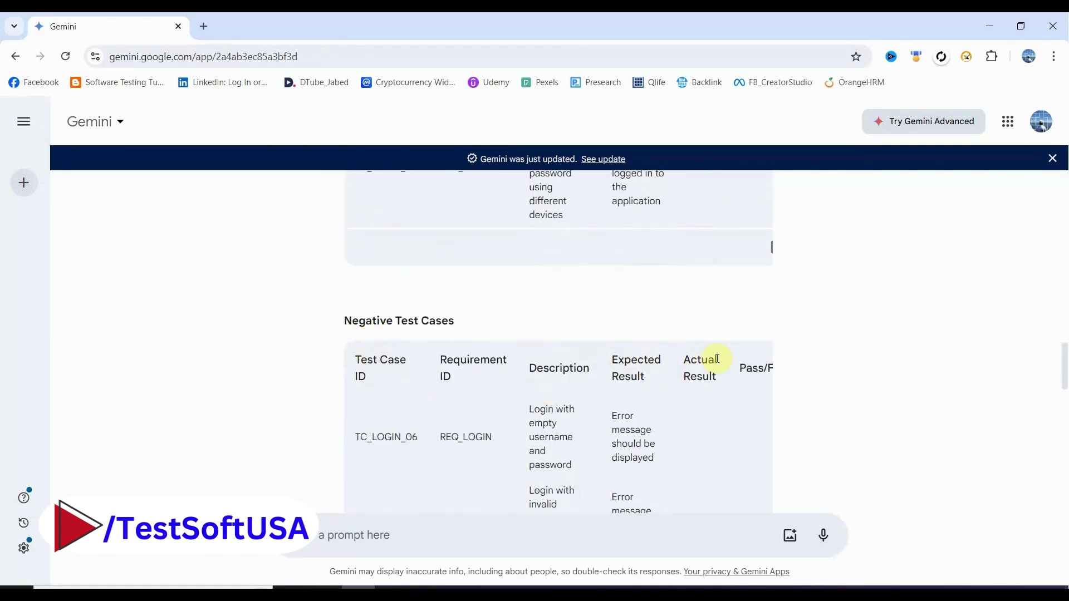
pyautogui.scroll(-4, 718, 359)
pyautogui.scroll(-4, 718, 360)
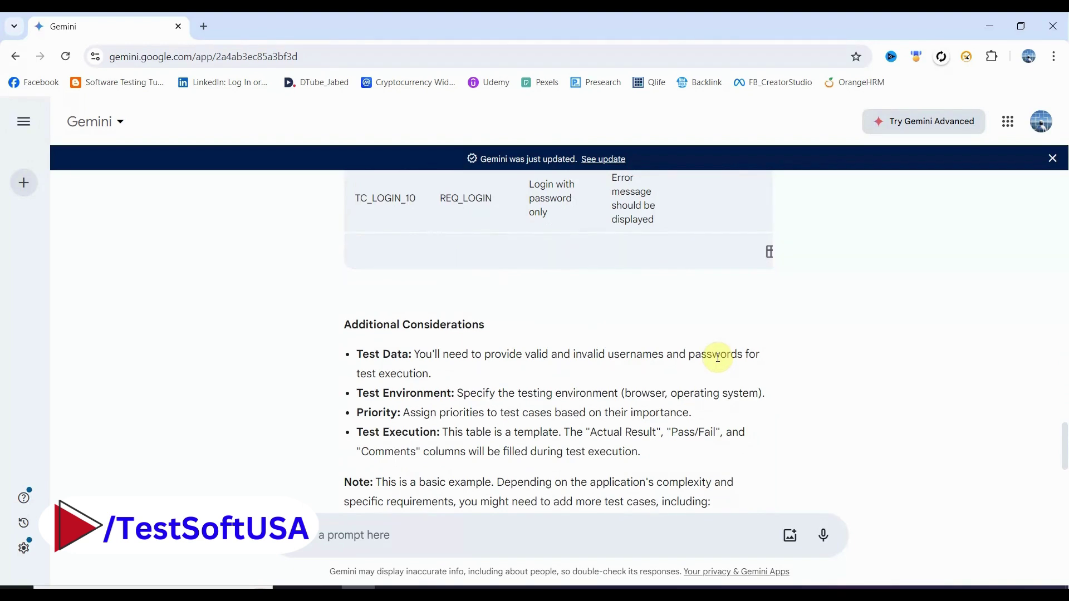
pyautogui.scroll(9, 718, 357)
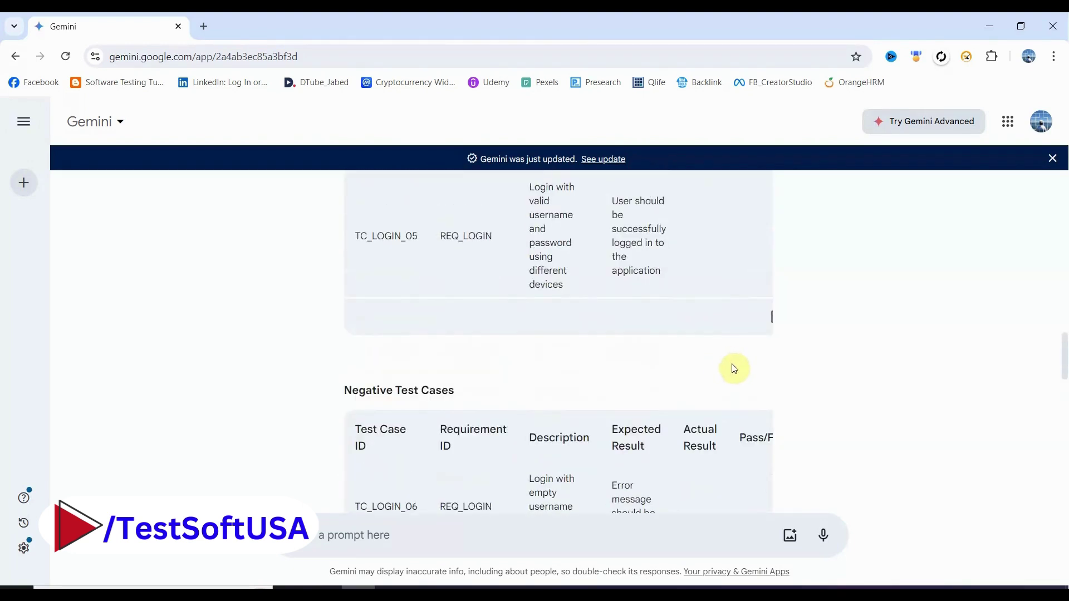
pyautogui.moveTo(527, 338)
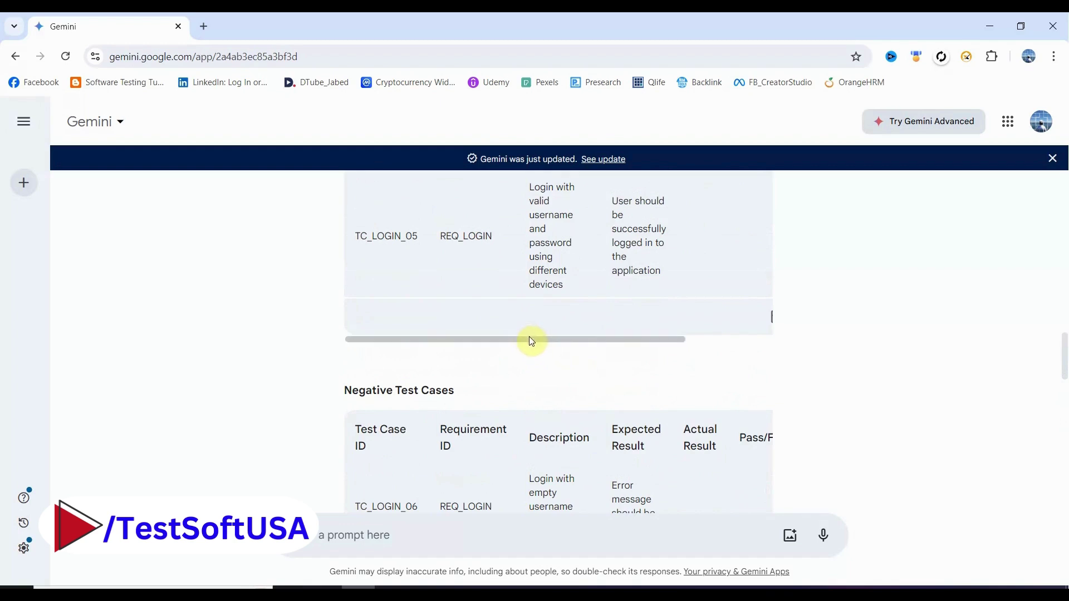
pyautogui.moveTo(529, 339); pyautogui.dragTo(622, 351)
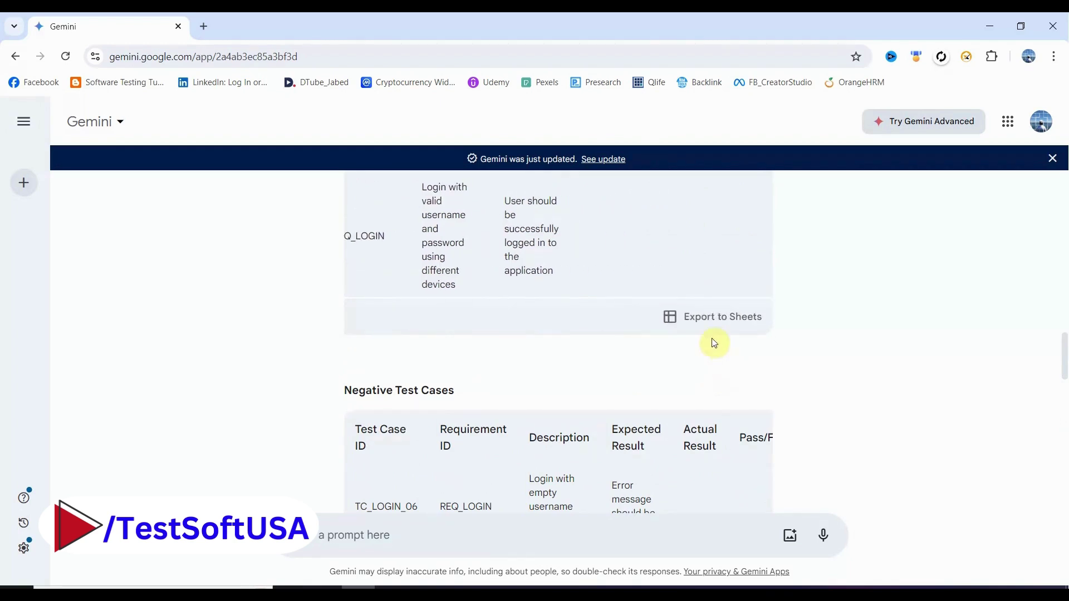
# Export the positive test cases to Sheets, auto-fit all columns, and dismiss the Data extraction promo
pyautogui.click(703, 321)
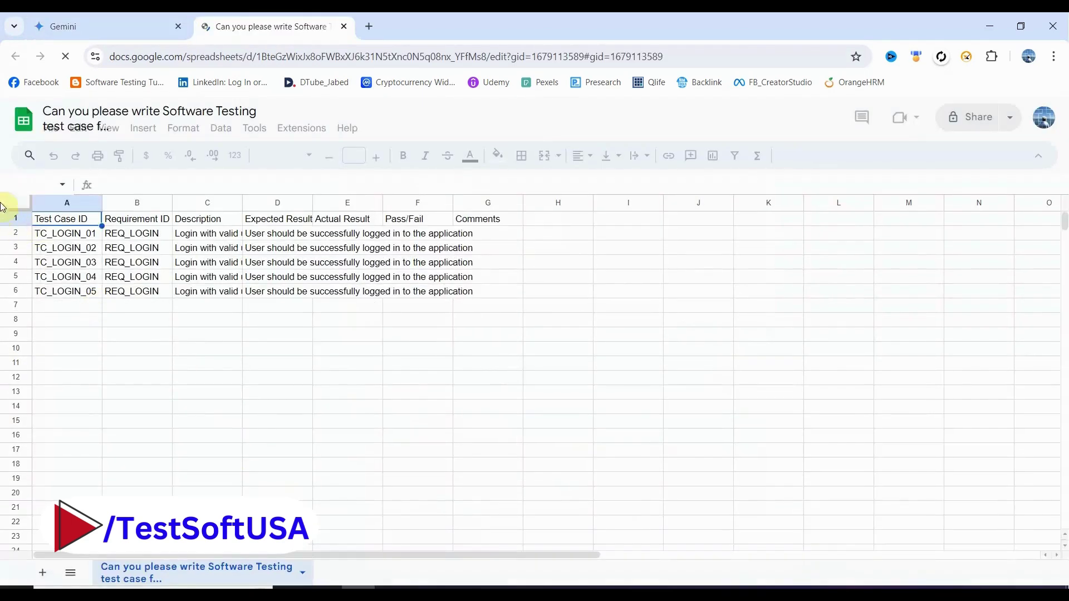
pyautogui.click(15, 203)
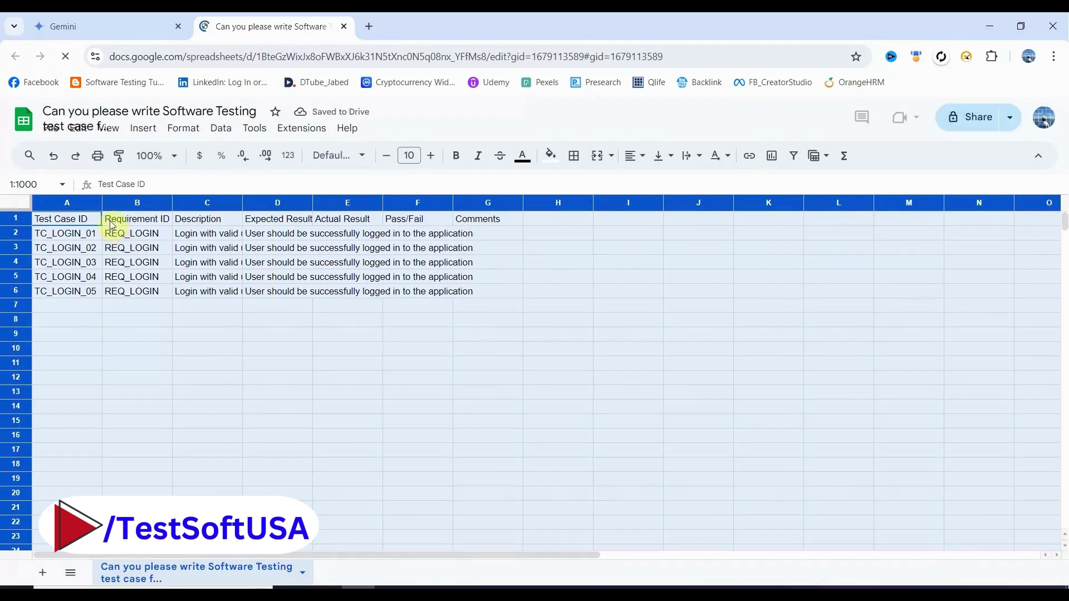
pyautogui.doubleClick(103, 203)
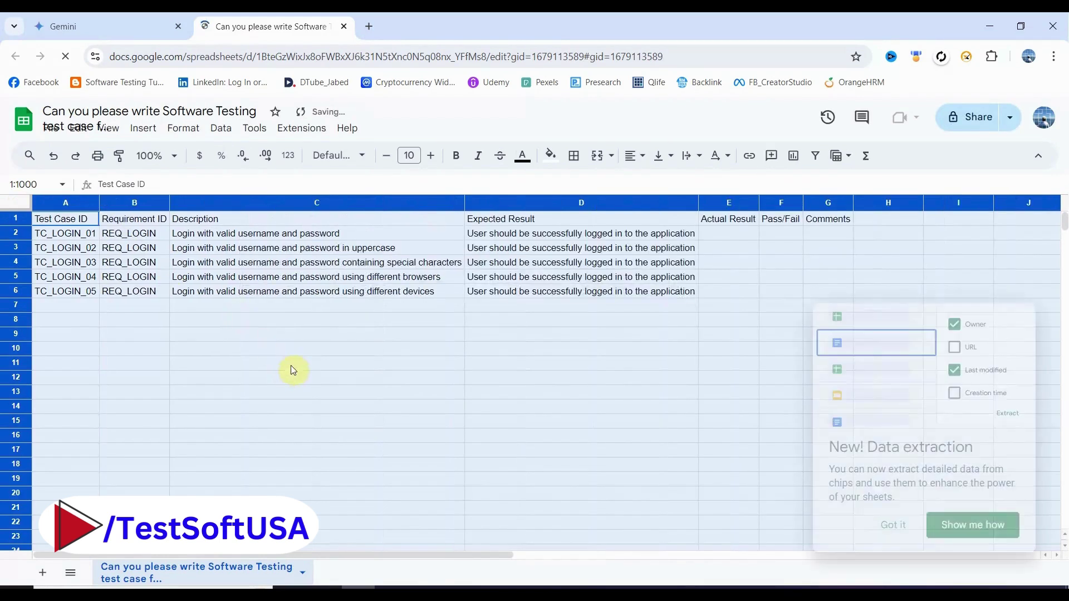
pyautogui.click(576, 376)
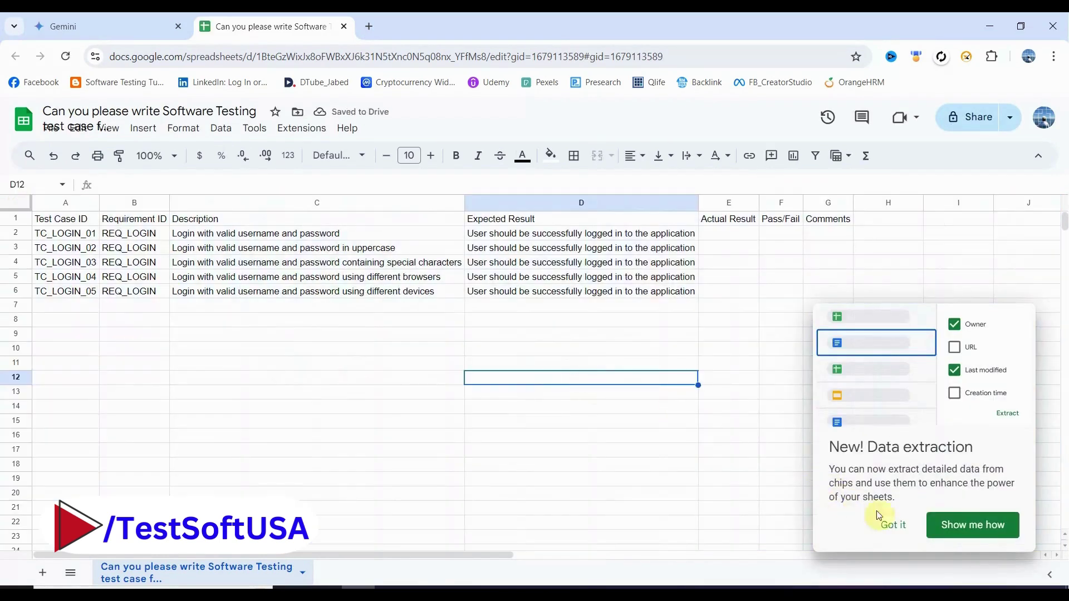
pyautogui.click(889, 524)
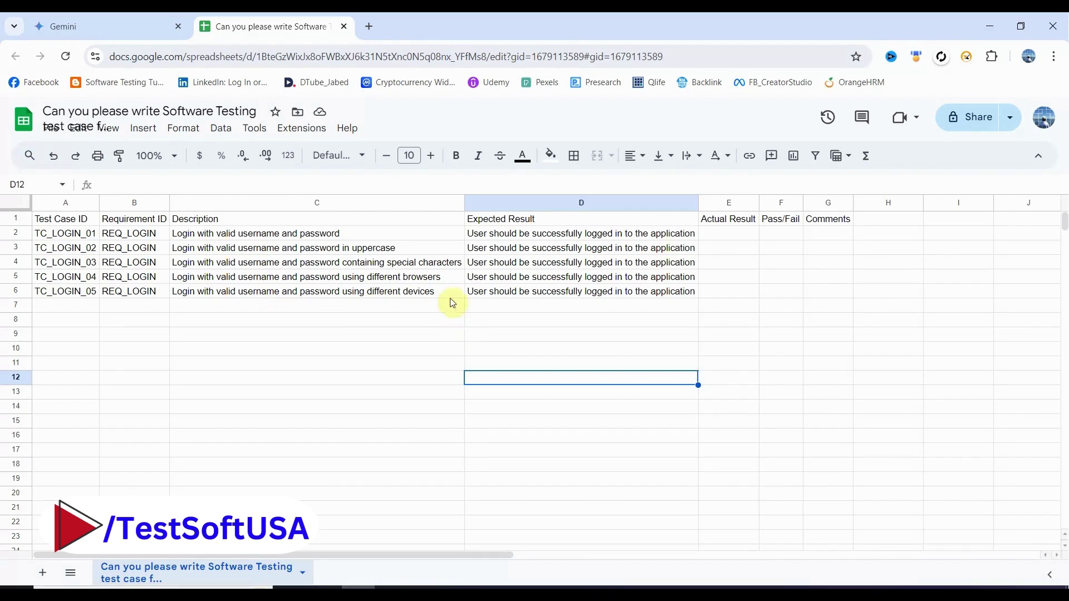
# Back in Gemini, export the Negative Test Cases table (TC_LOGIN_06–10) to a new spreadsheet
pyautogui.click(103, 27)
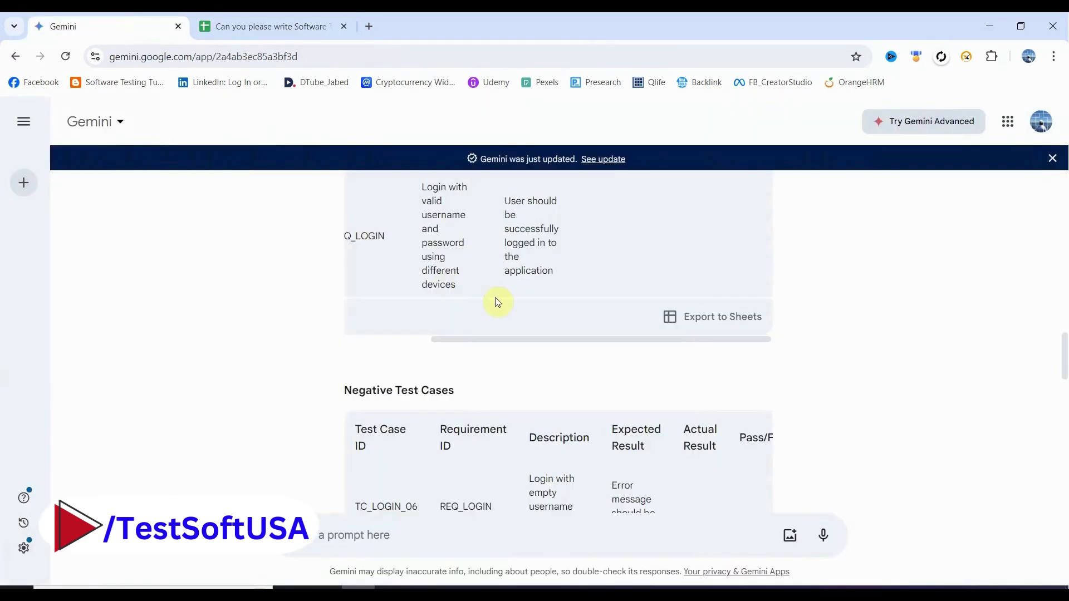
pyautogui.scroll(6, 633, 354)
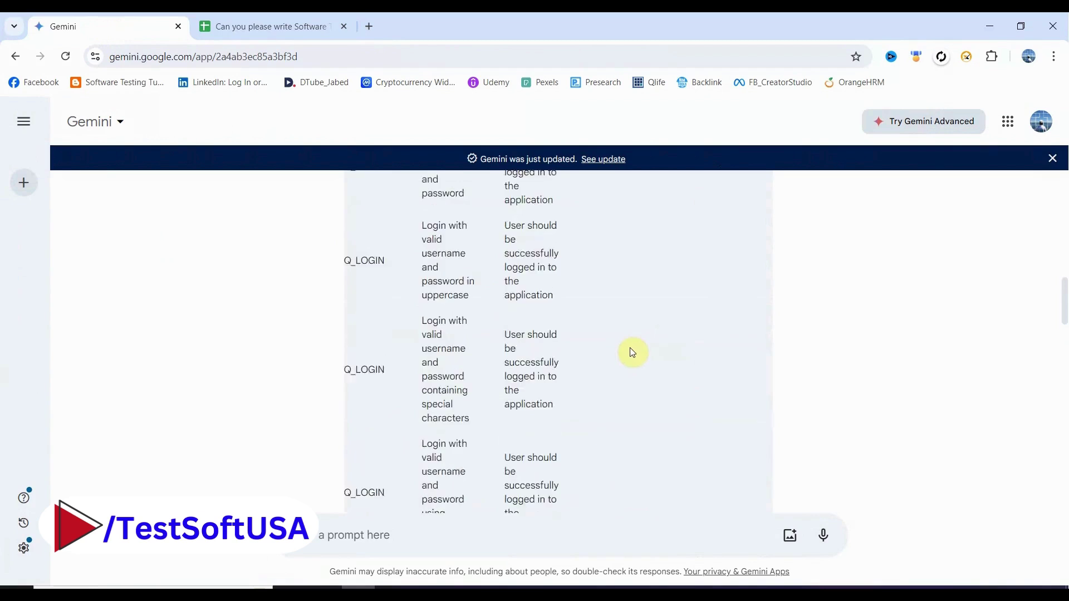
pyautogui.scroll(-8, 602, 311)
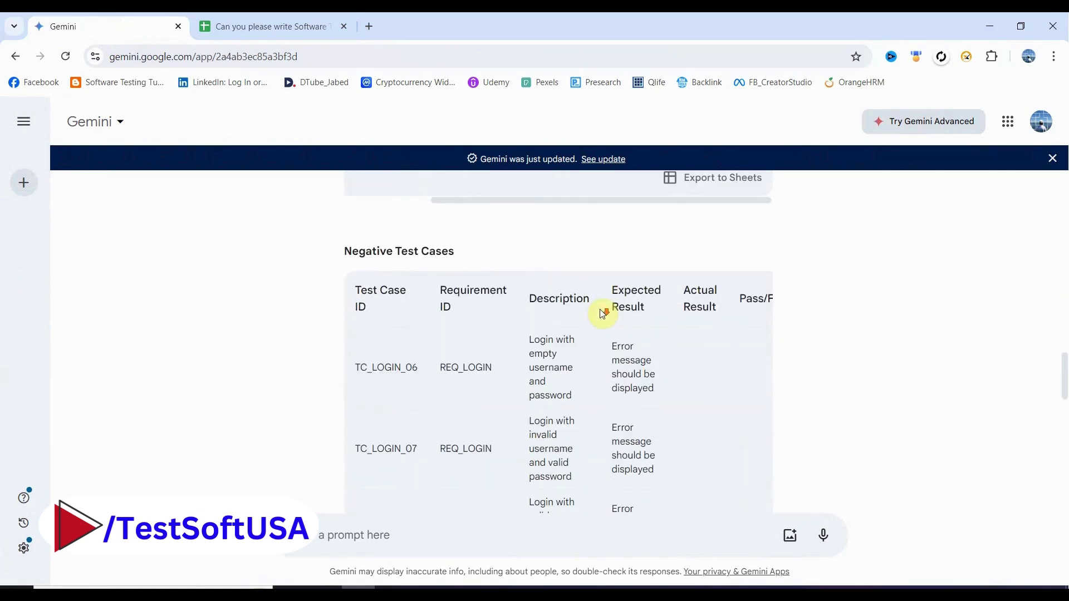
pyautogui.scroll(-6, 633, 421)
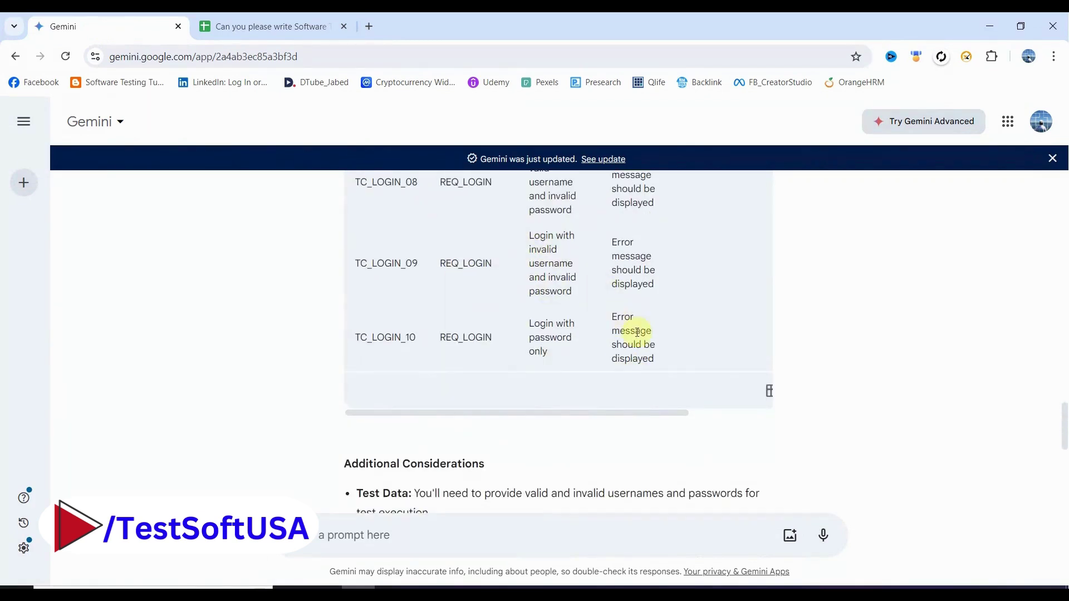
pyautogui.moveTo(668, 416); pyautogui.dragTo(736, 417)
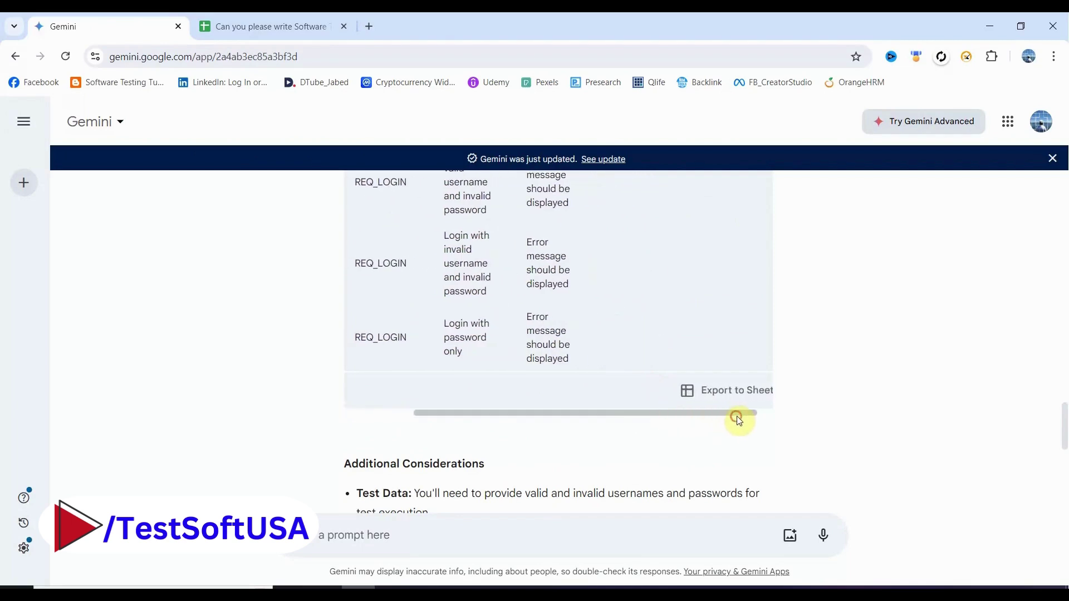
pyautogui.click(738, 394)
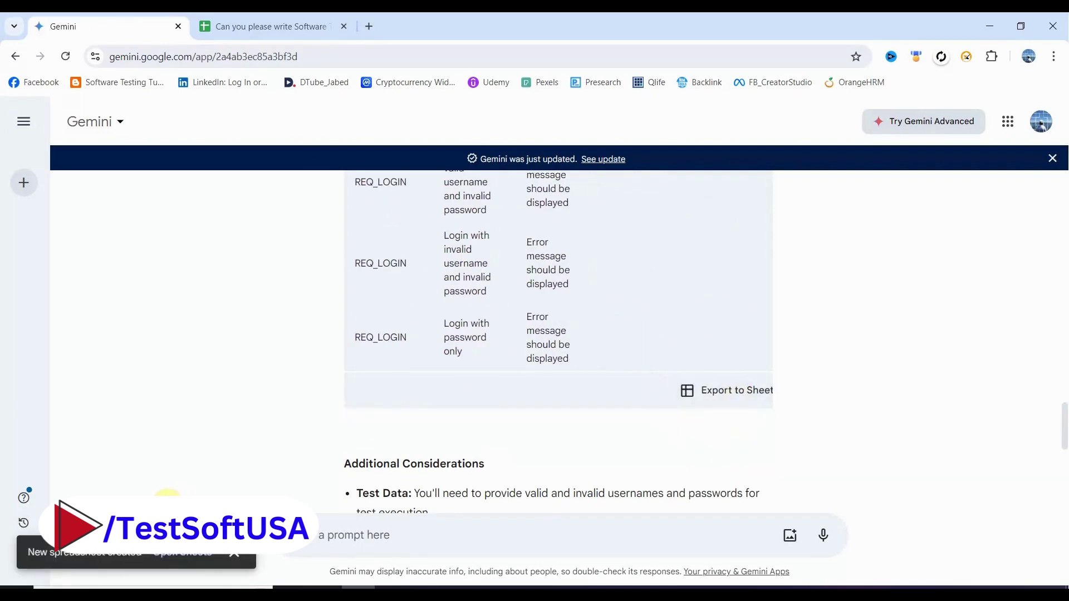
# Open the new spreadsheet, auto-fit all its columns, and check TC_LOGIN_06's full description
pyautogui.click(181, 554)
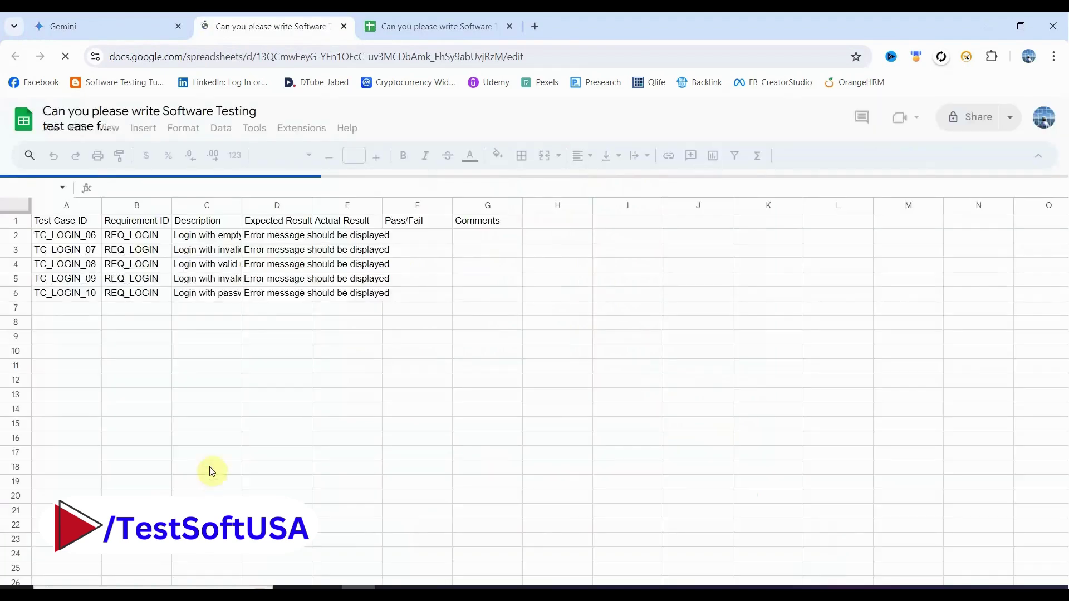
pyautogui.click(17, 203)
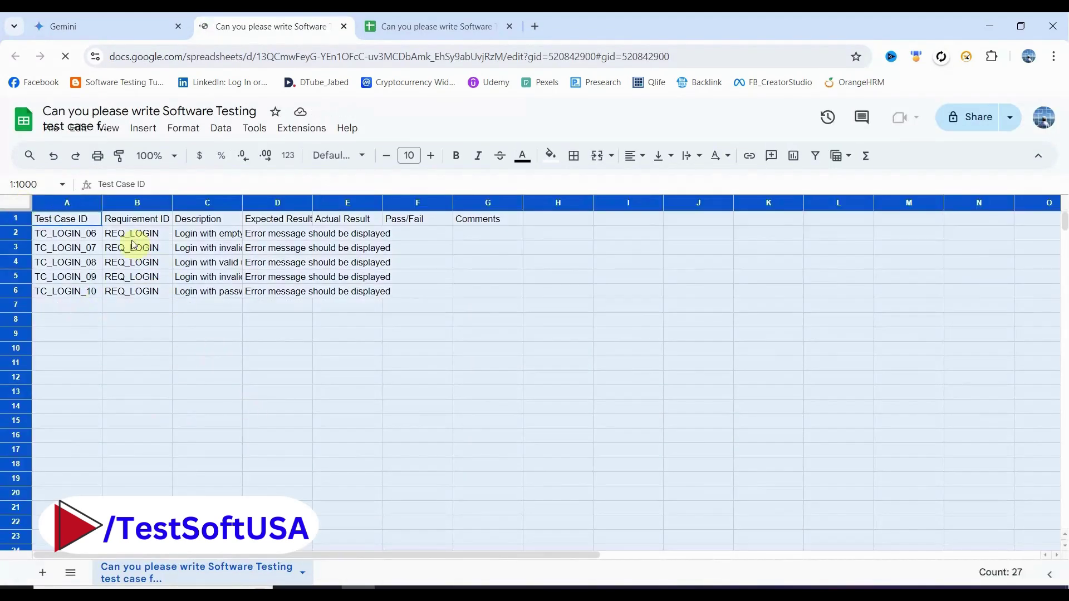
pyautogui.doubleClick(102, 202)
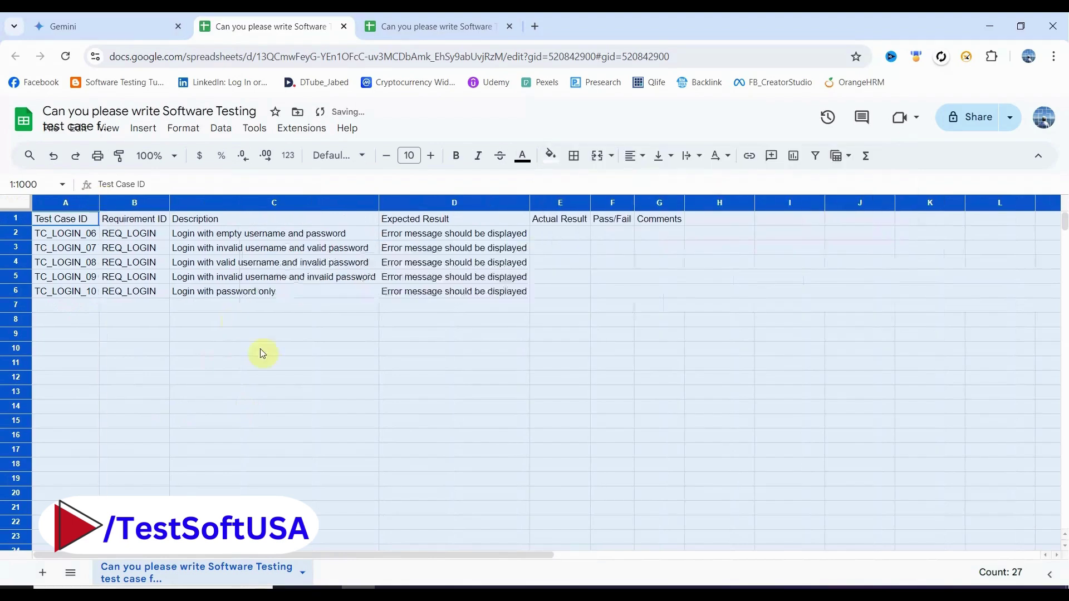
pyautogui.click(522, 395)
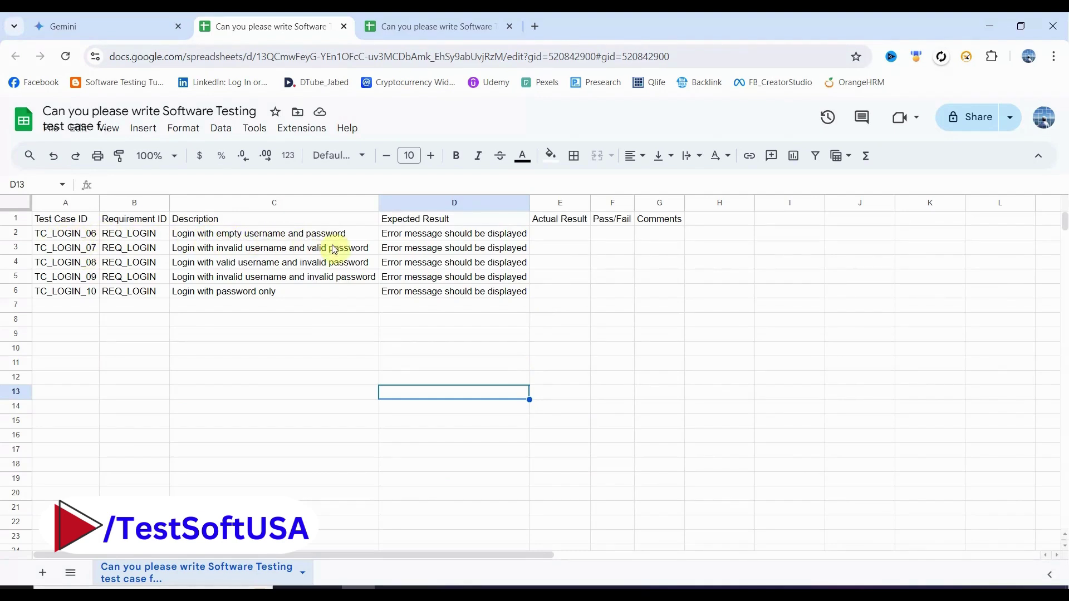
pyautogui.click(281, 237)
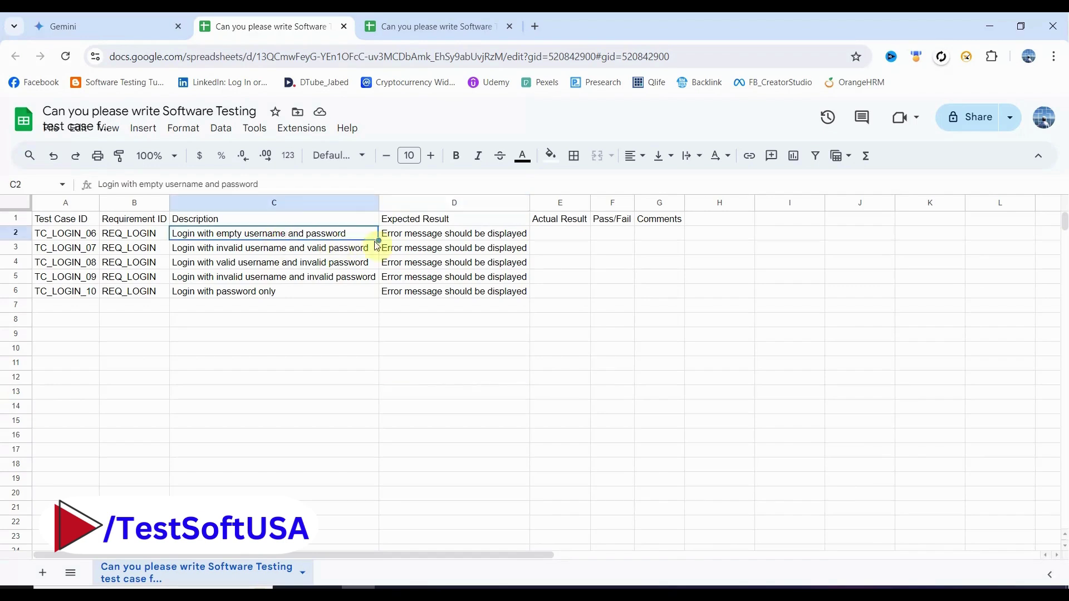
pyautogui.click(518, 382)
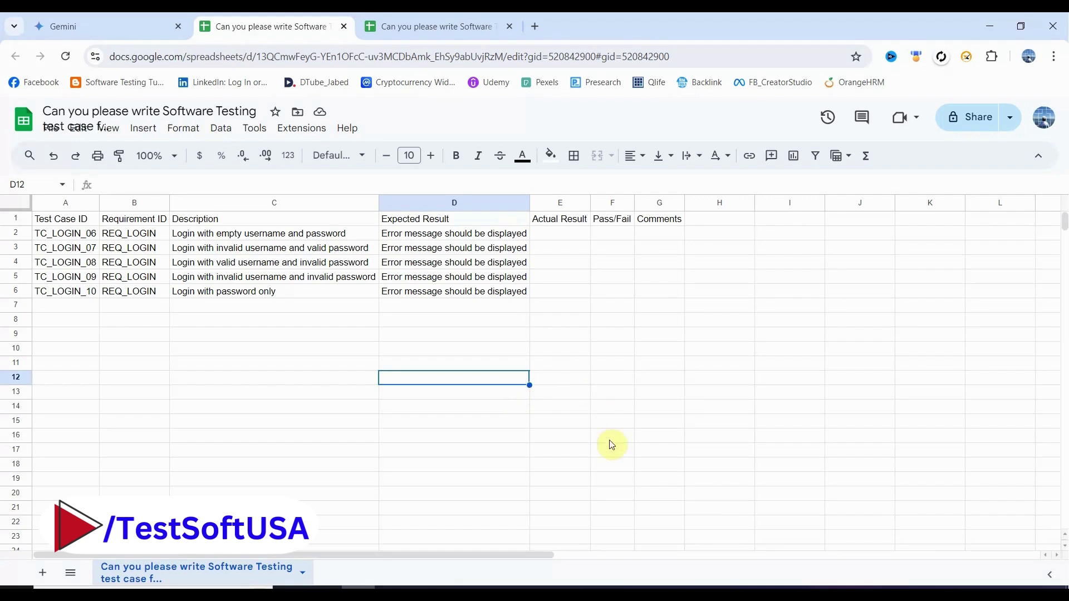
# Return to the Gemini tab and scroll to its Negative Test Cases table
pyautogui.click(123, 28)
pyautogui.scroll(5, 576, 428)
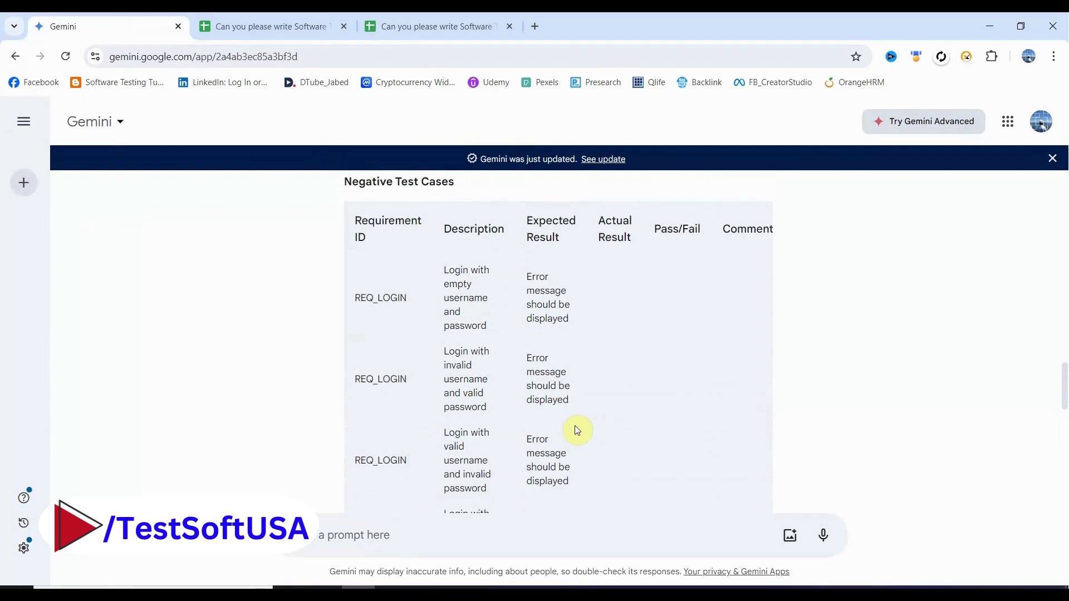
pyautogui.scroll(1, 576, 428)
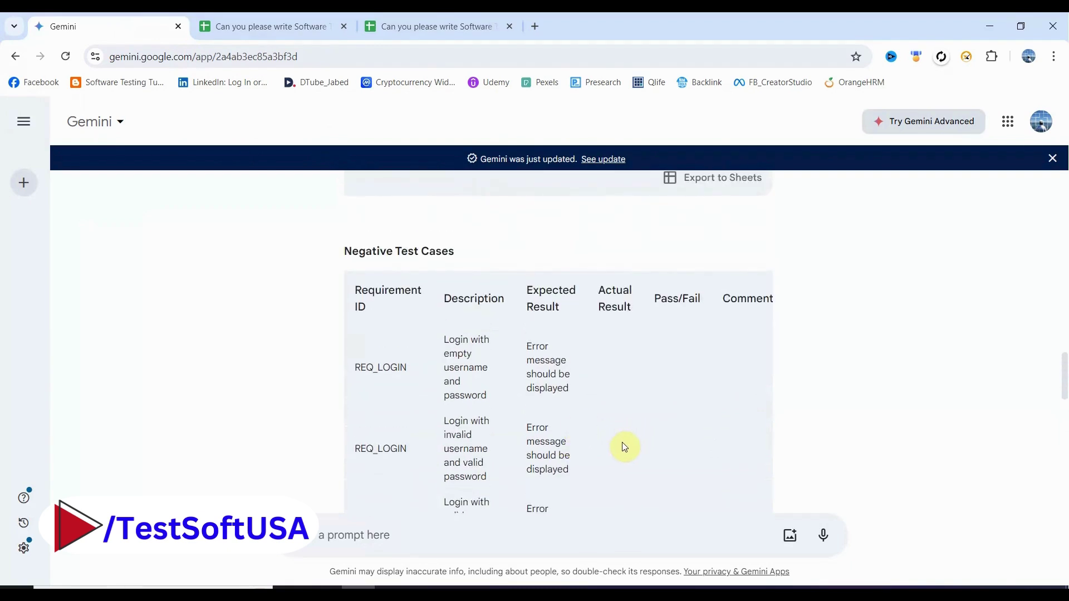
pyautogui.scroll(-1, 623, 444)
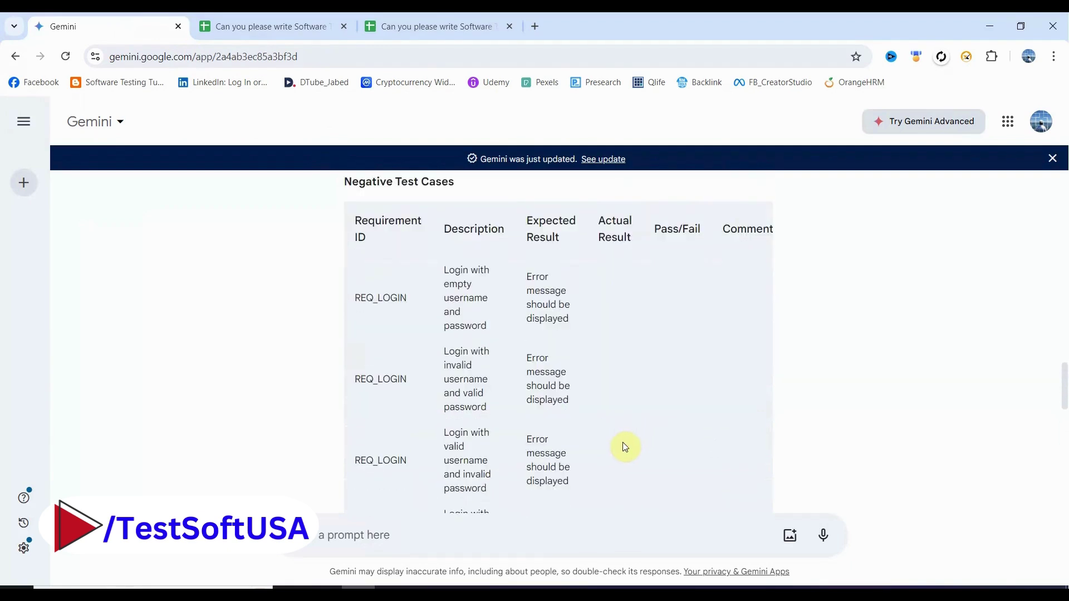